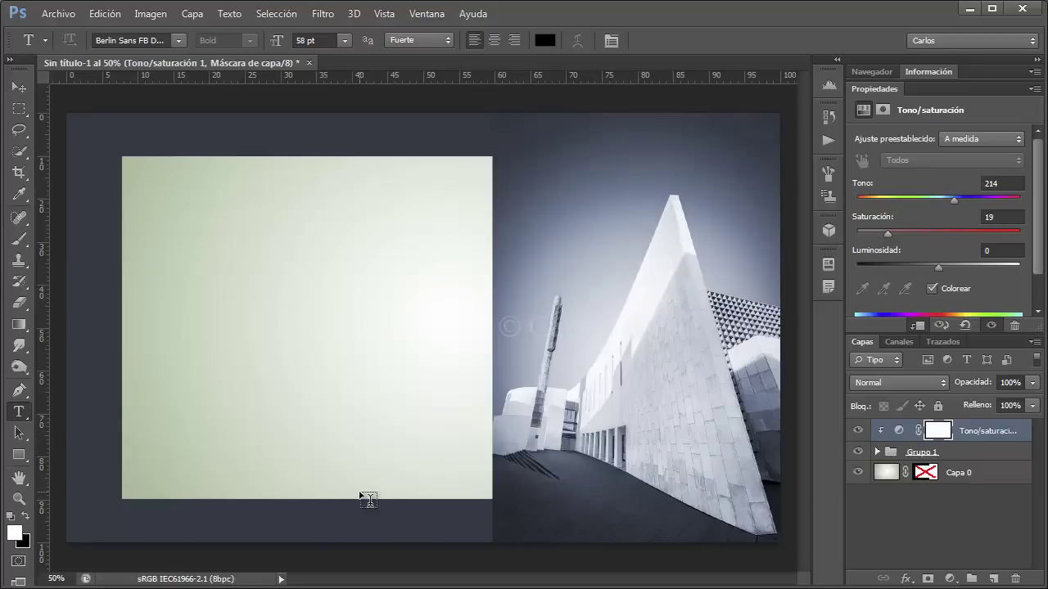
Step: Try Lorem Ipsum as single-line text at the panel's top-left, then discard it
{"action": "left_click", "coordinate": [143, 178]}
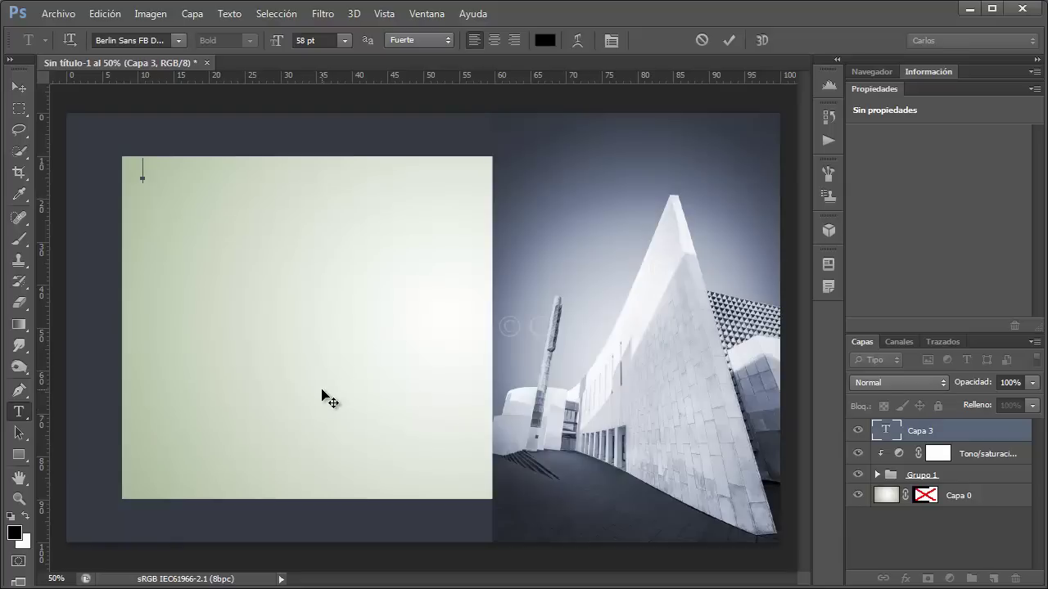
{"action": "left_click", "coordinate": [228, 18]}
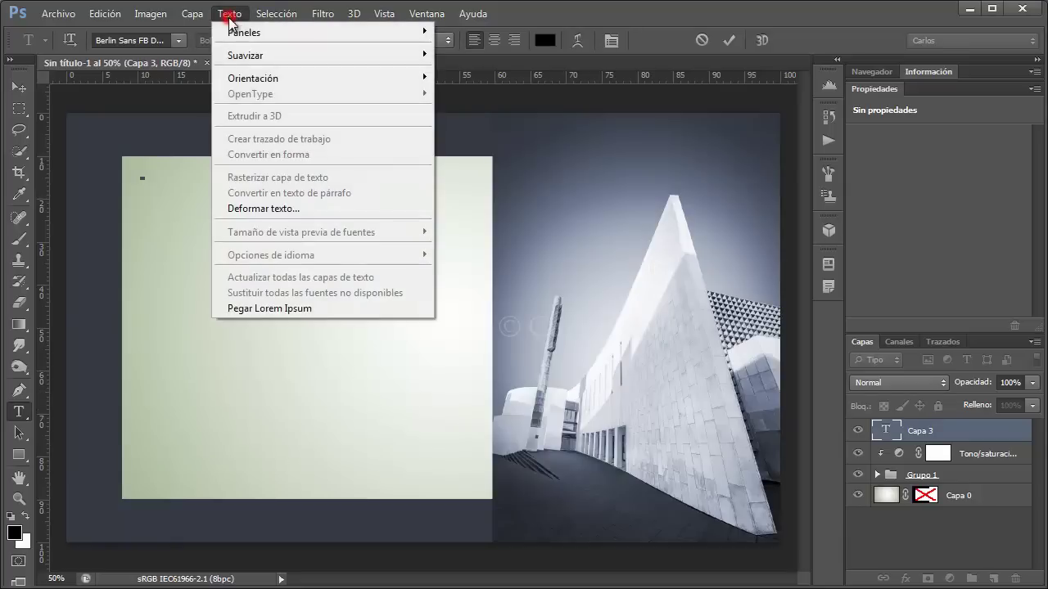
{"action": "left_click", "coordinate": [305, 312]}
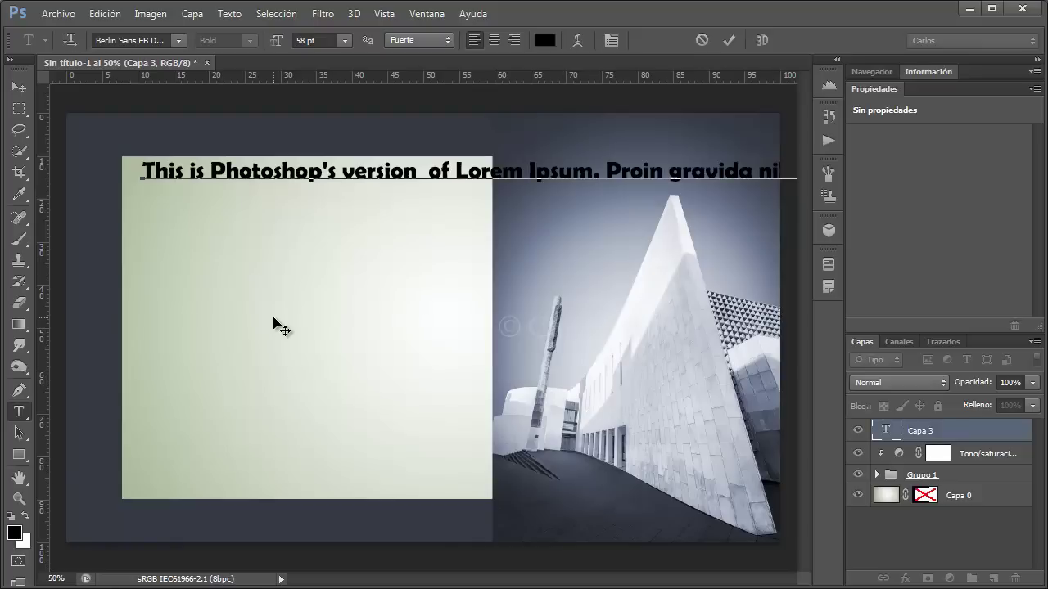
{"action": "left_click", "coordinate": [481, 170]}
{"action": "key", "text": "Left"}
{"action": "key", "text": "Left"}
{"action": "key", "text": "Left"}
{"action": "key", "text": "Return"}
{"action": "key", "text": "Escape"}
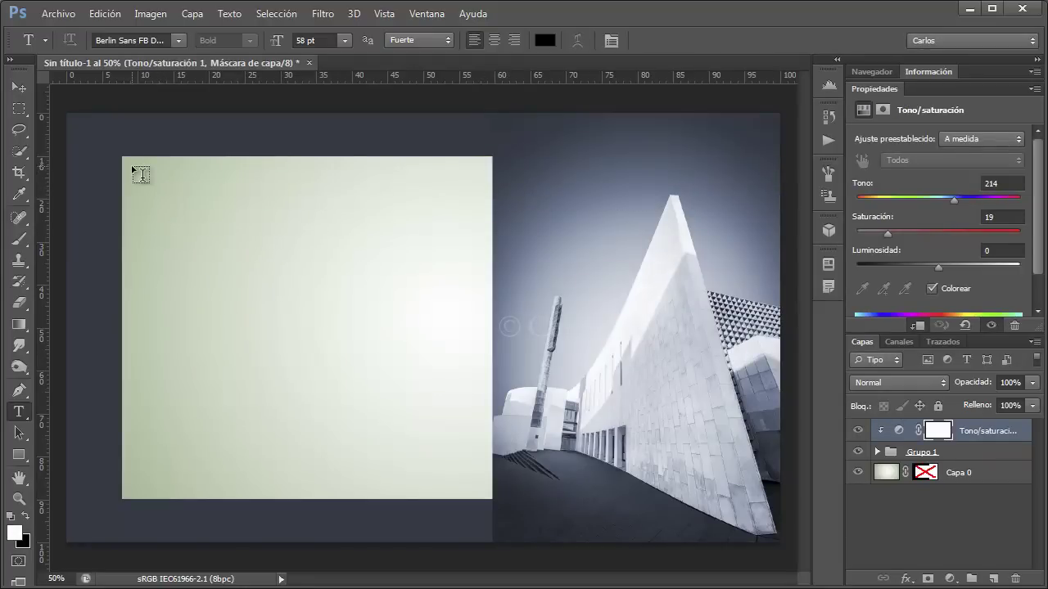
Step: Draw a paragraph box over the green panel and fill it with Lorem Ipsum
{"action": "mouse_move", "coordinate": [133, 167]}
{"action": "left_mouse_down"}
{"action": "mouse_move", "coordinate": [353, 442]}
{"action": "mouse_move", "coordinate": [489, 500]}
{"action": "left_mouse_up"}
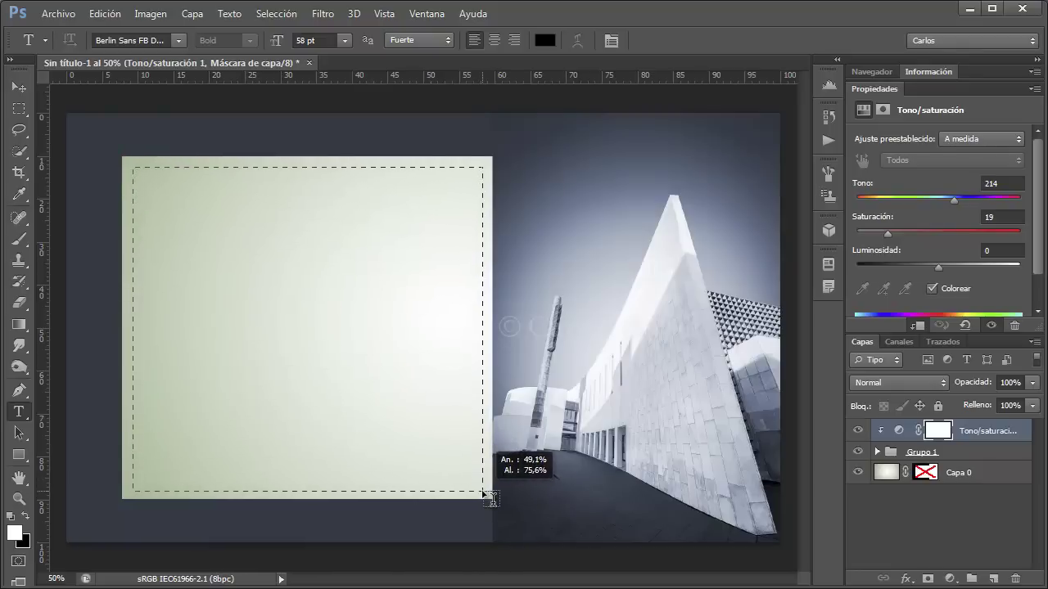
{"action": "left_click_drag", "start_coordinate": [490, 500], "coordinate": [484, 496]}
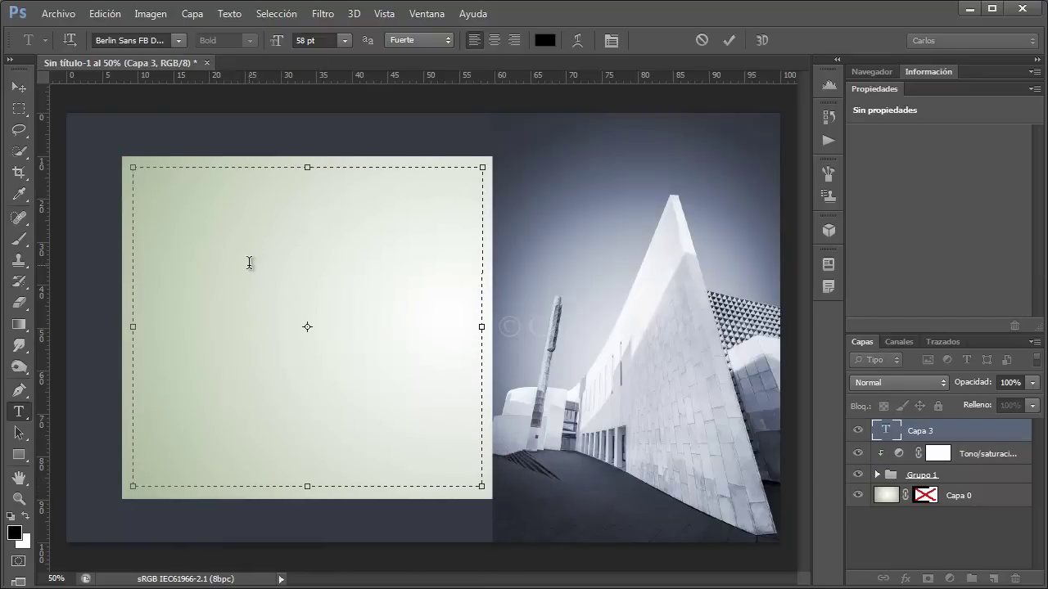
{"action": "left_click", "coordinate": [164, 180]}
{"action": "left_click", "coordinate": [224, 15]}
{"action": "left_click", "coordinate": [326, 308]}
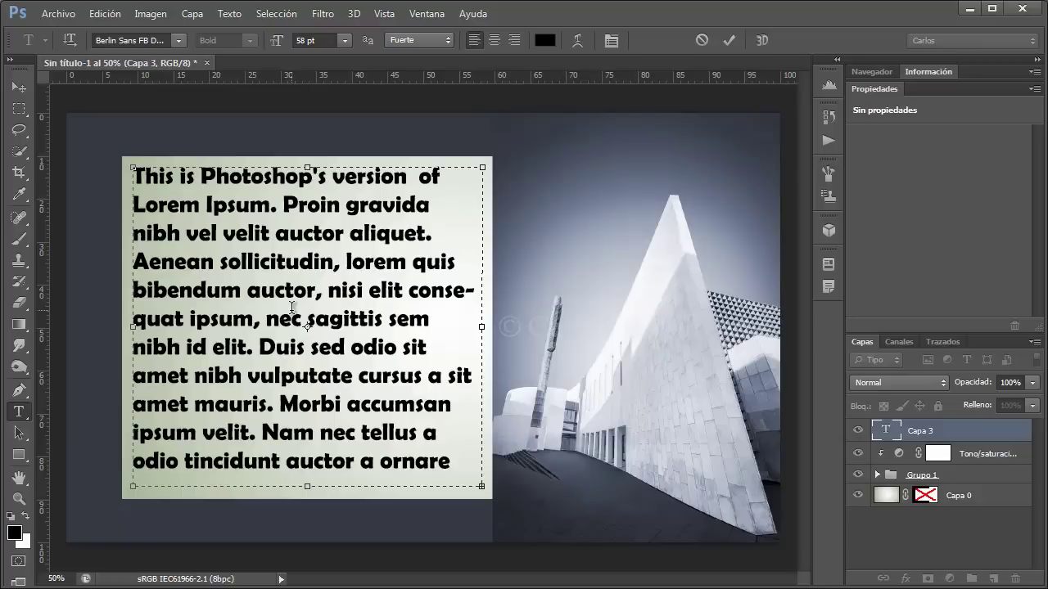
Step: Try Bernard MT Condensed on the paragraph, then select all its text
{"action": "left_click", "coordinate": [178, 40]}
{"action": "left_click", "coordinate": [338, 125]}
{"action": "left_click_drag", "start_coordinate": [222, 233], "coordinate": [381, 373]}
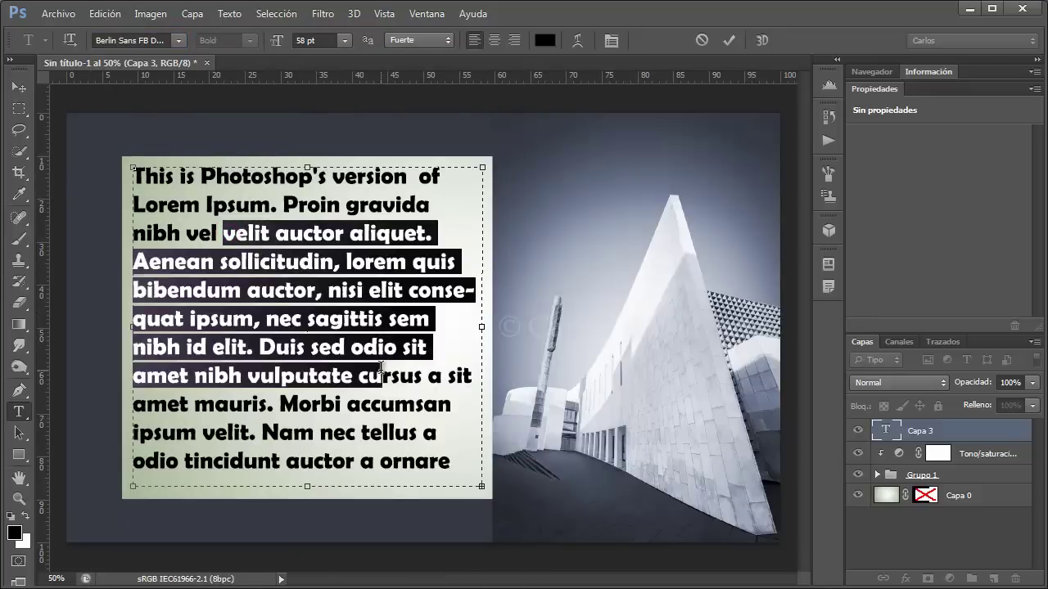
{"action": "left_click", "coordinate": [347, 291]}
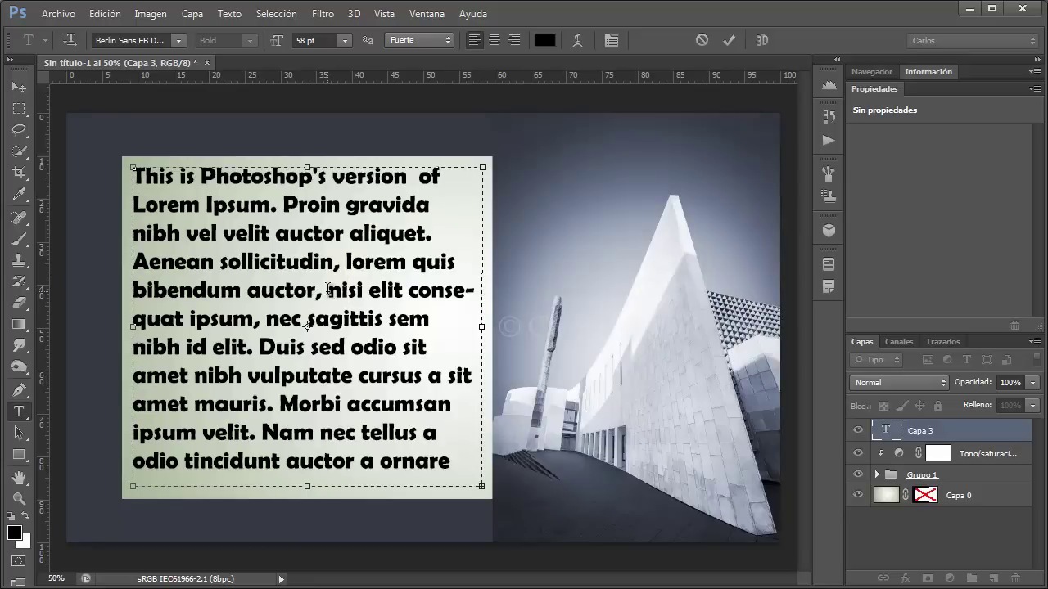
{"action": "key", "text": "ctrl+Home"}
{"action": "key", "text": "shift+End"}
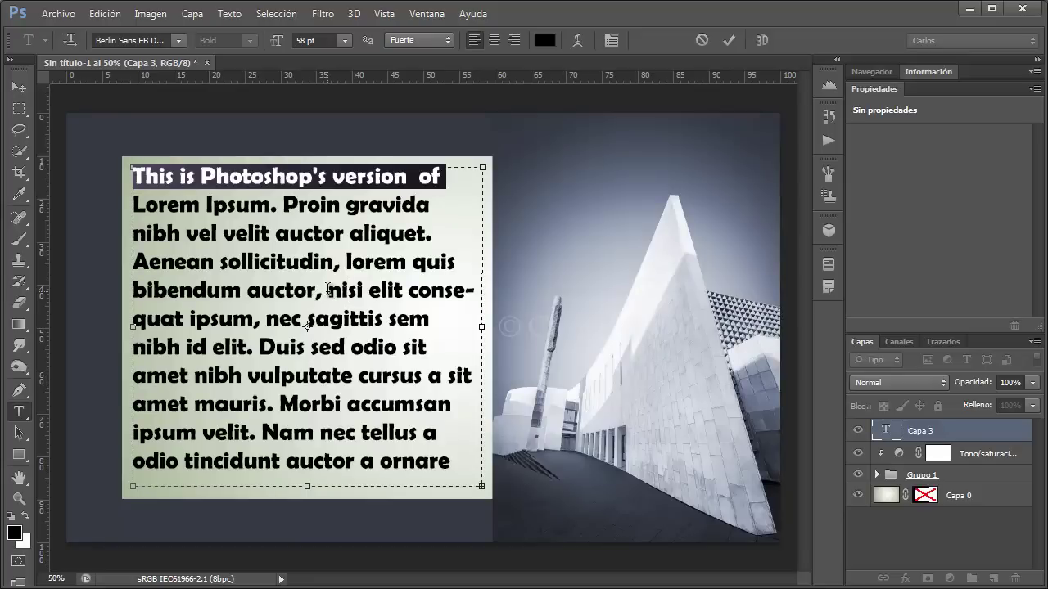
{"action": "key", "text": "ctrl+a"}
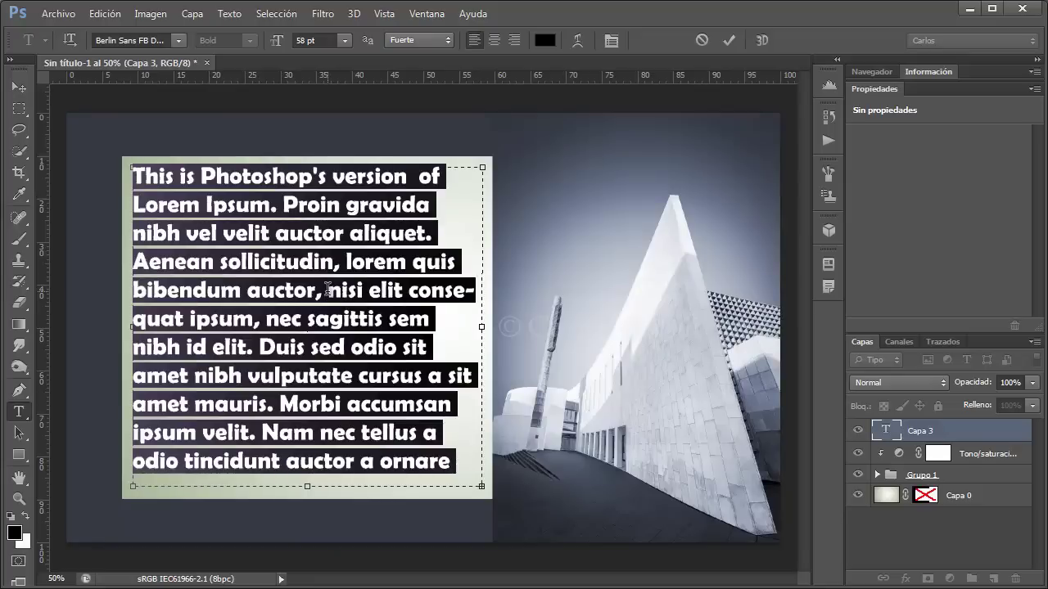
Step: Practise selecting the word 'version', the first line, all the text and 'Photoshop's', then deselect
{"action": "left_click", "coordinate": [328, 290]}
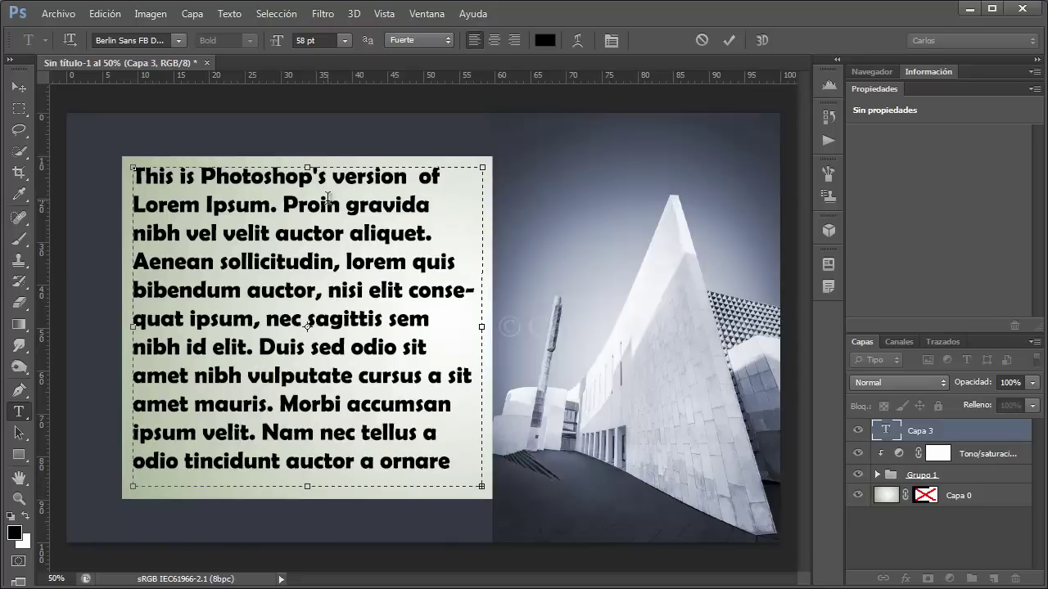
{"action": "left_click", "coordinate": [376, 177]}
{"action": "double_click", "coordinate": [376, 177]}
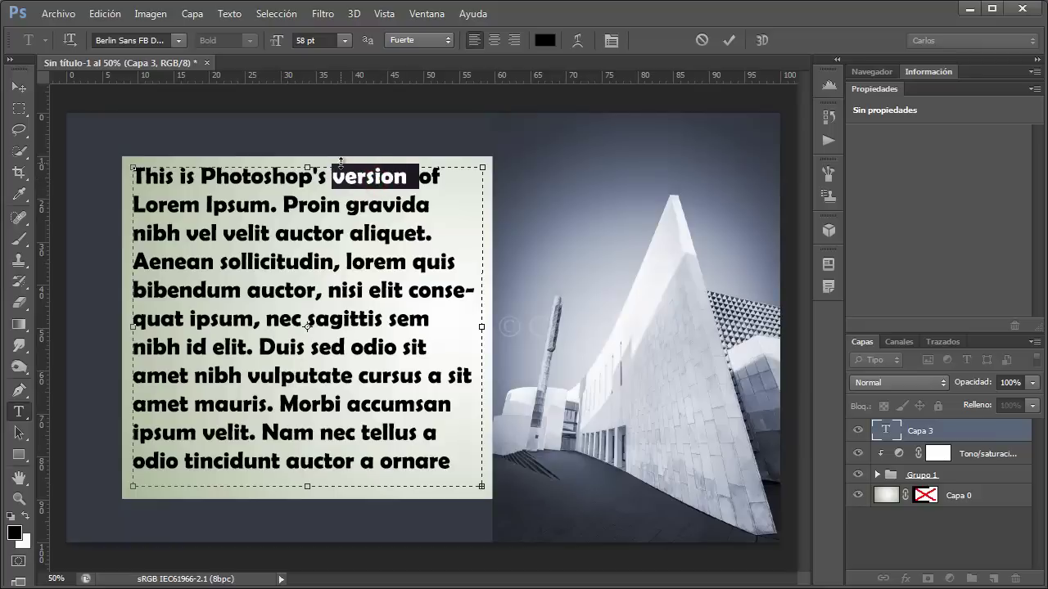
{"action": "triple_click", "coordinate": [250, 185]}
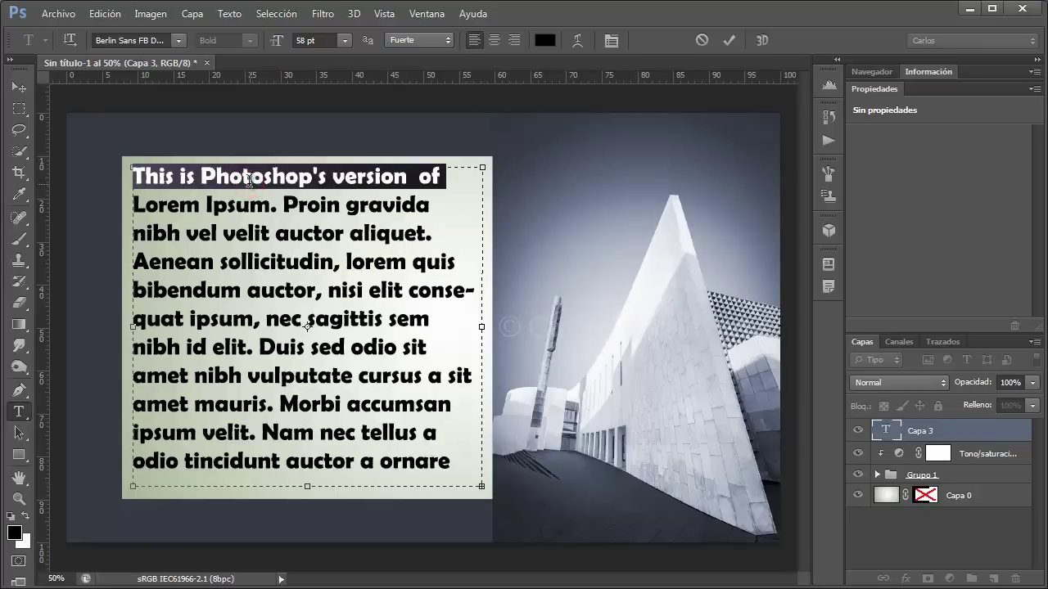
{"action": "double_click", "coordinate": [249, 179]}
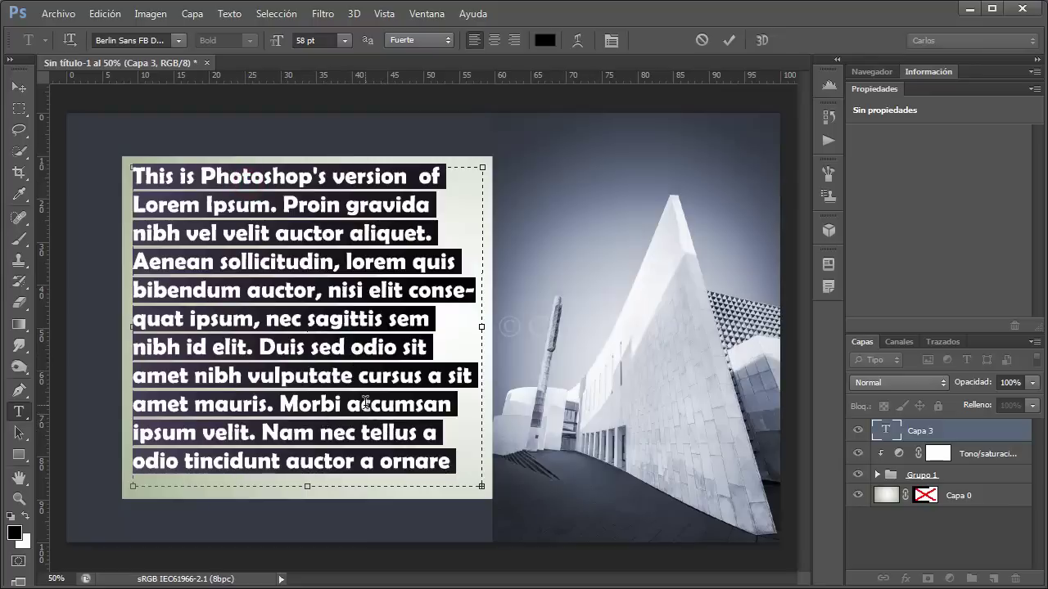
{"action": "left_click", "coordinate": [367, 403]}
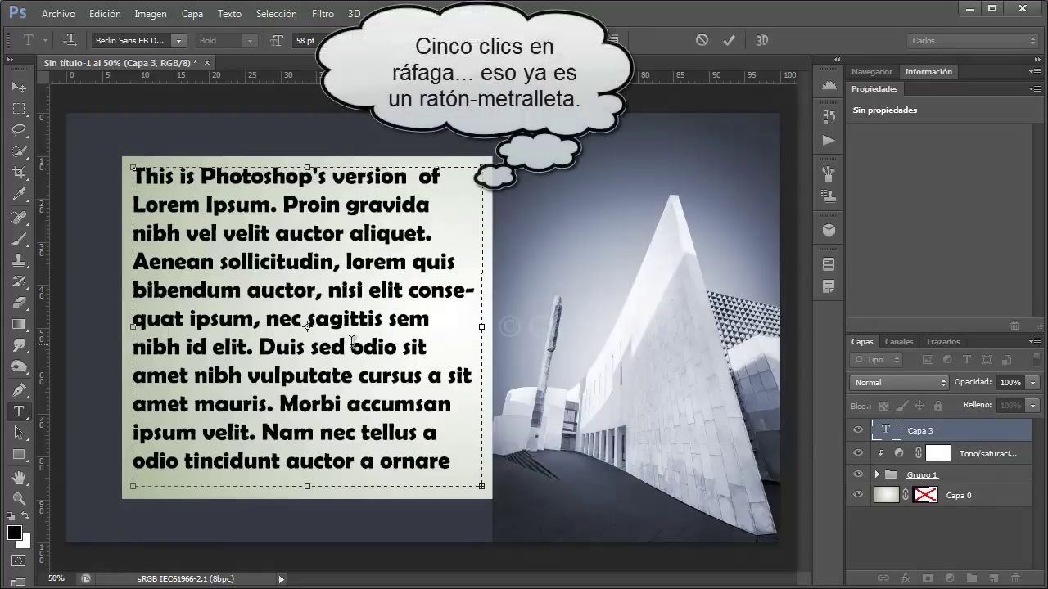
{"action": "double_click", "coordinate": [275, 177]}
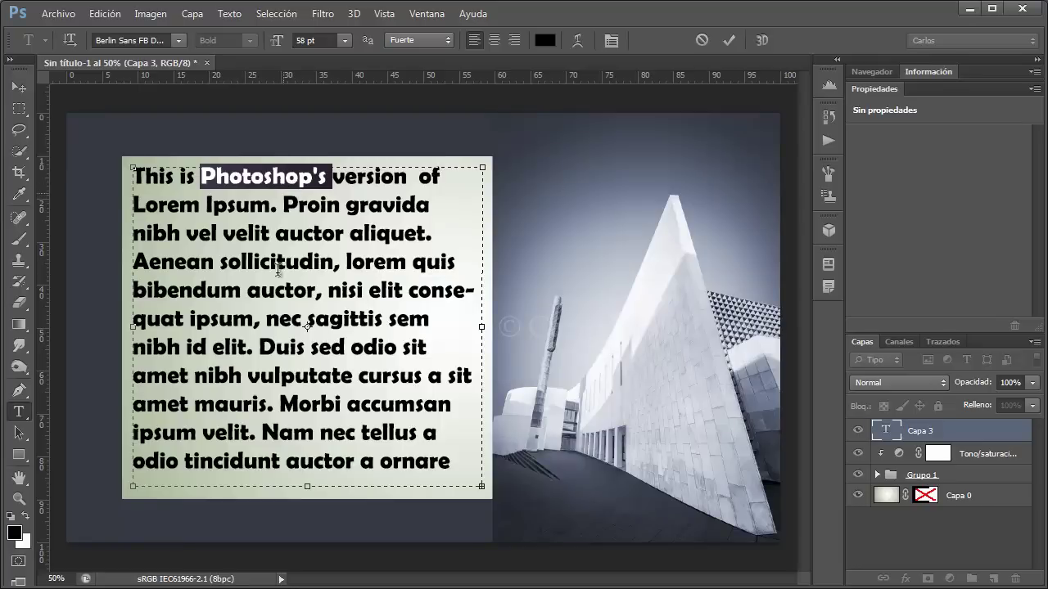
{"action": "left_click", "coordinate": [289, 376]}
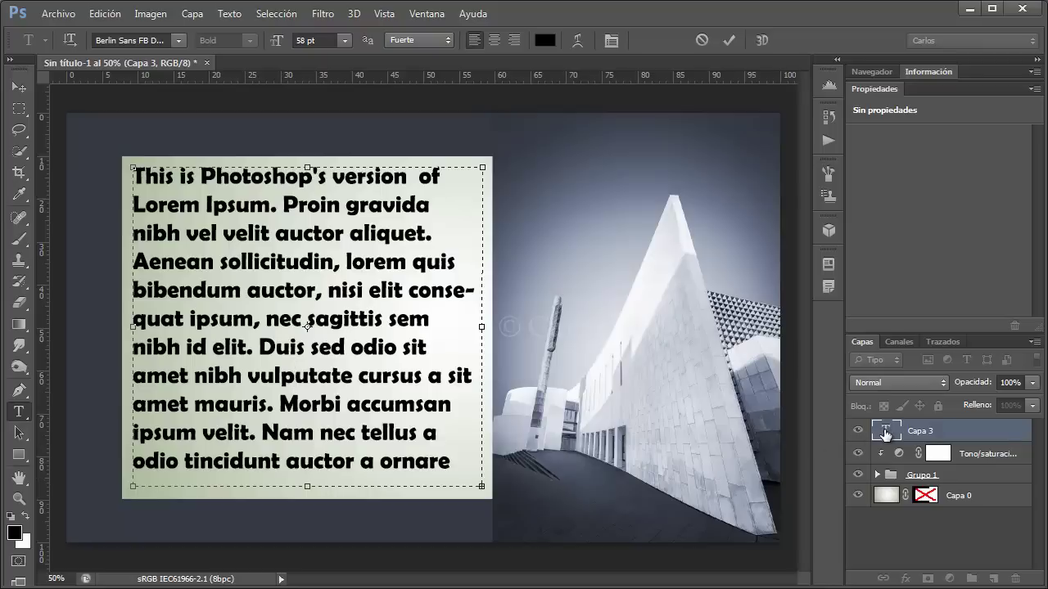
Step: Select all paragraph text, try Book Antiqua, then set it in Calibri
{"action": "double_click", "coordinate": [884, 434]}
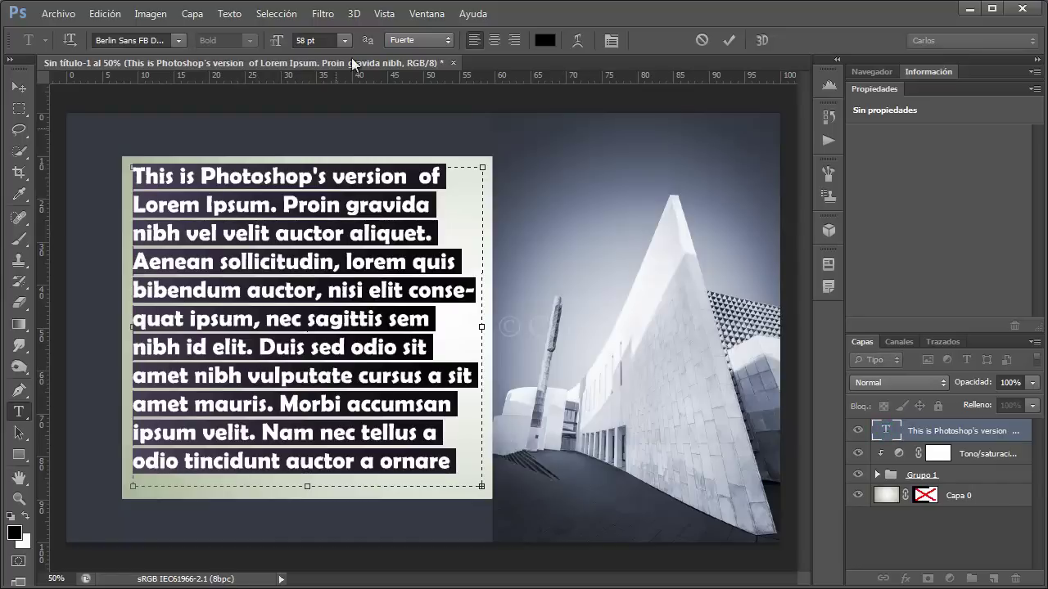
{"action": "left_click", "coordinate": [177, 41]}
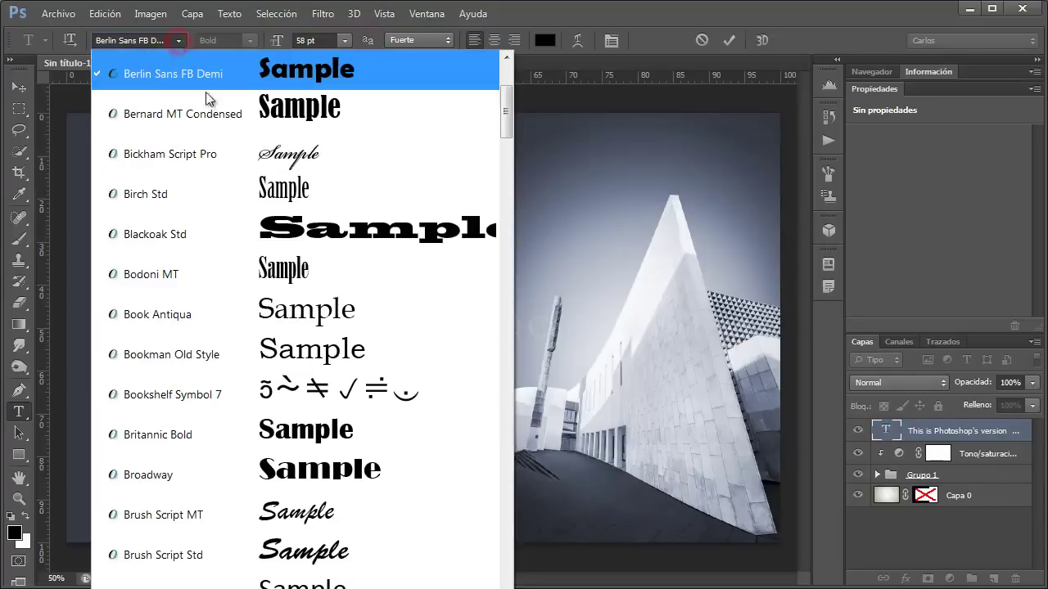
{"action": "left_click", "coordinate": [307, 307]}
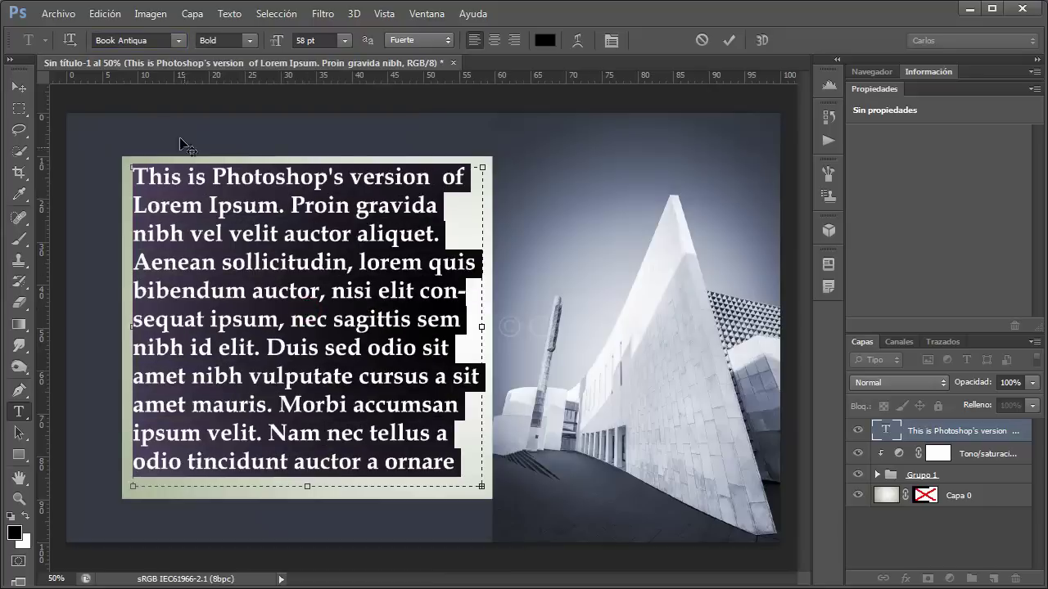
{"action": "left_click", "coordinate": [178, 41]}
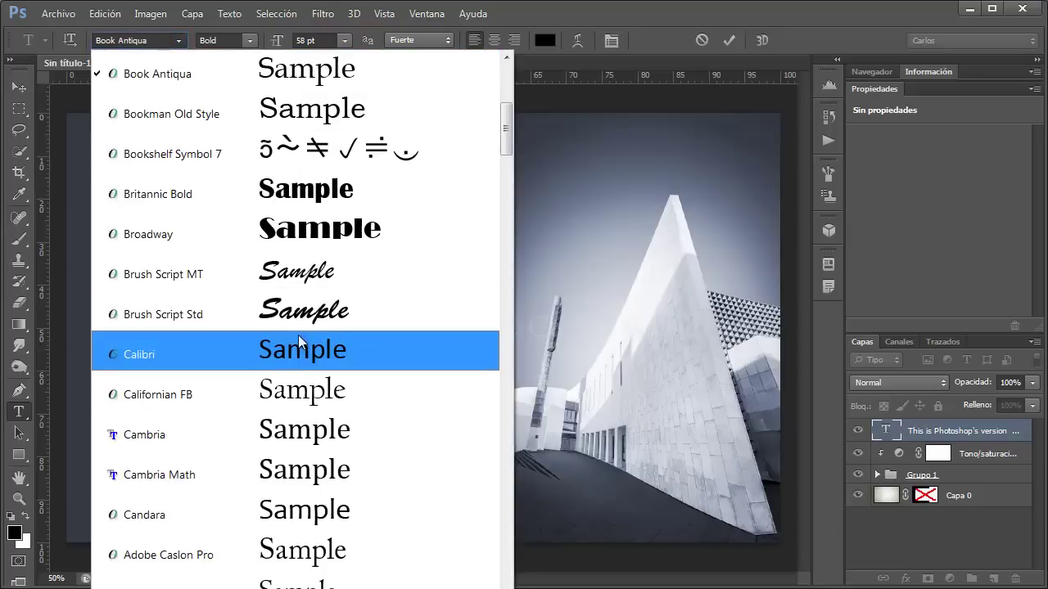
{"action": "left_click", "coordinate": [300, 350]}
{"action": "left_click", "coordinate": [124, 41]}
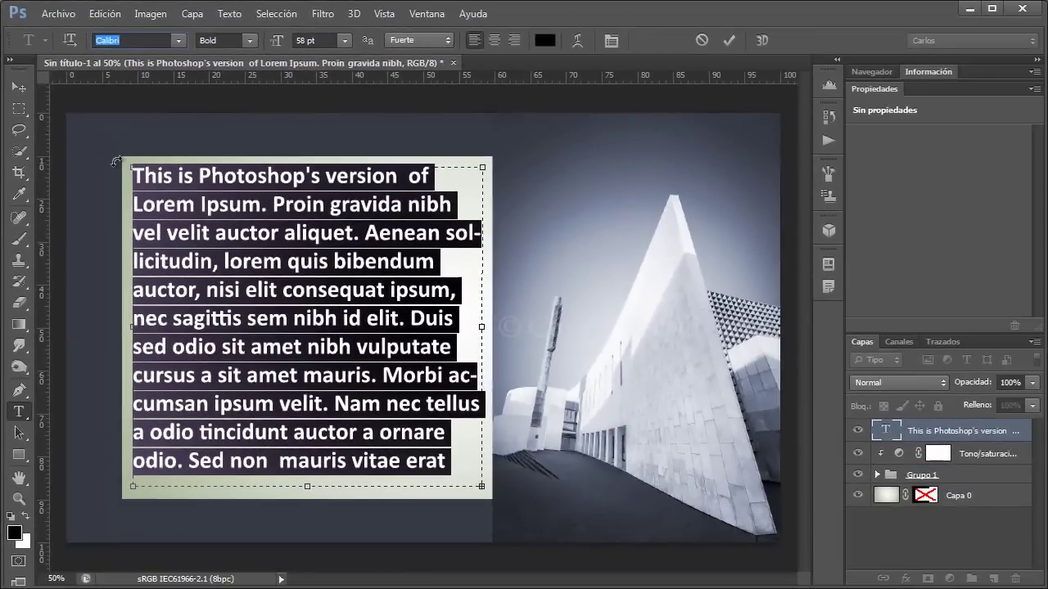
Step: Preview fonts from Cambria to Centaur, then enter 'AlAriB' in the font field
{"action": "key", "text": "Down"}
{"action": "key", "text": "Down"}
{"action": "key", "text": "Up"}
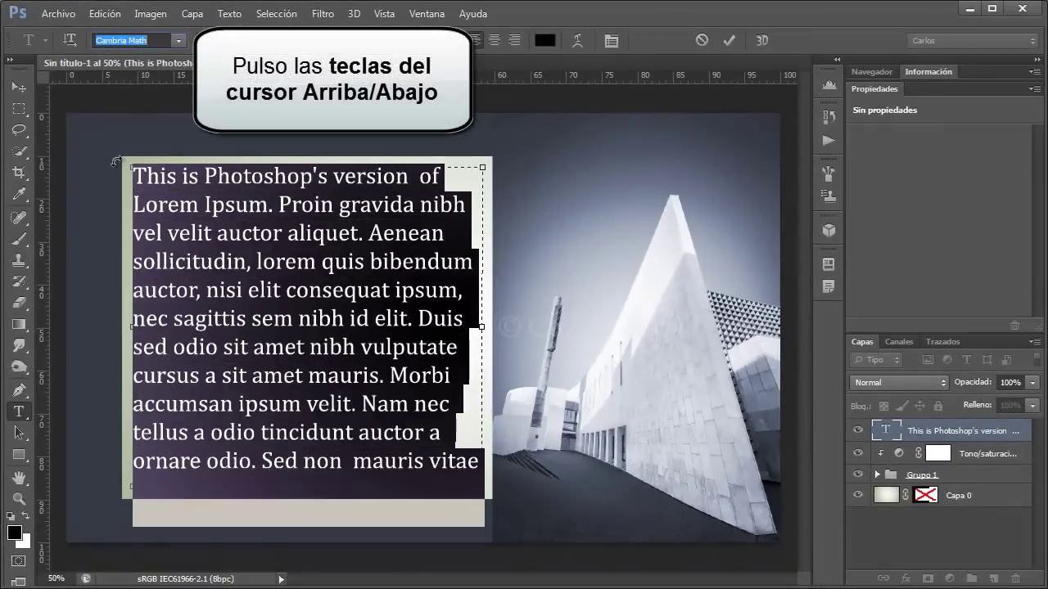
{"action": "key", "text": "Up"}
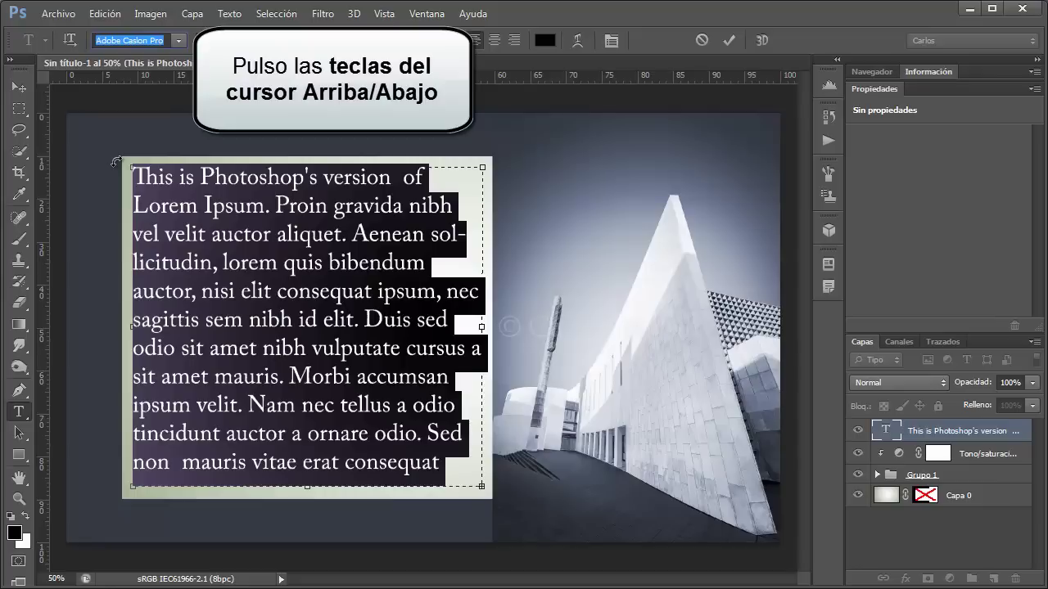
{"action": "key", "text": "Down"}
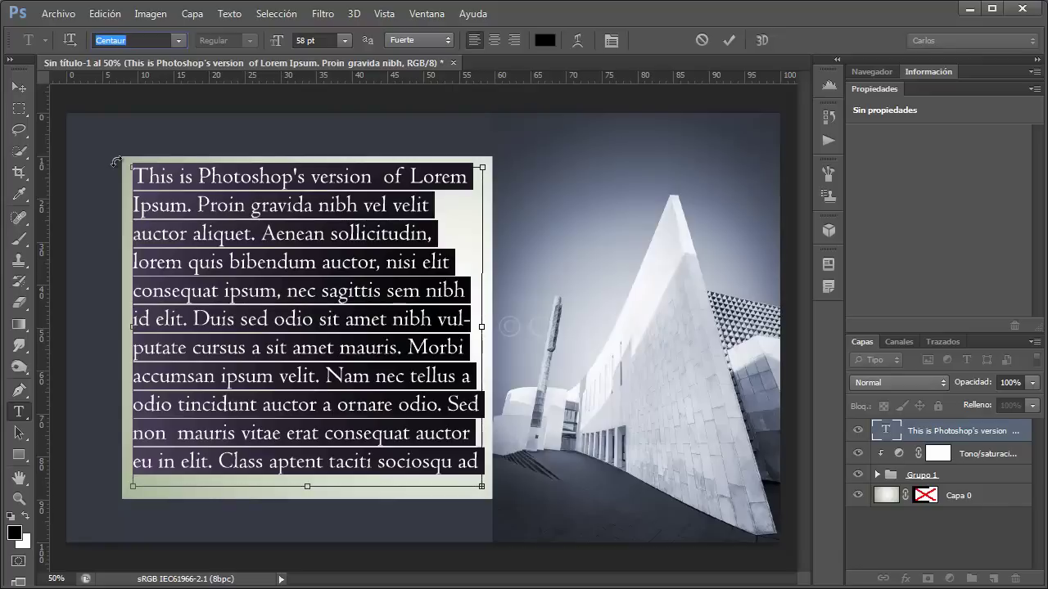
{"action": "type", "text": "AlAr"}
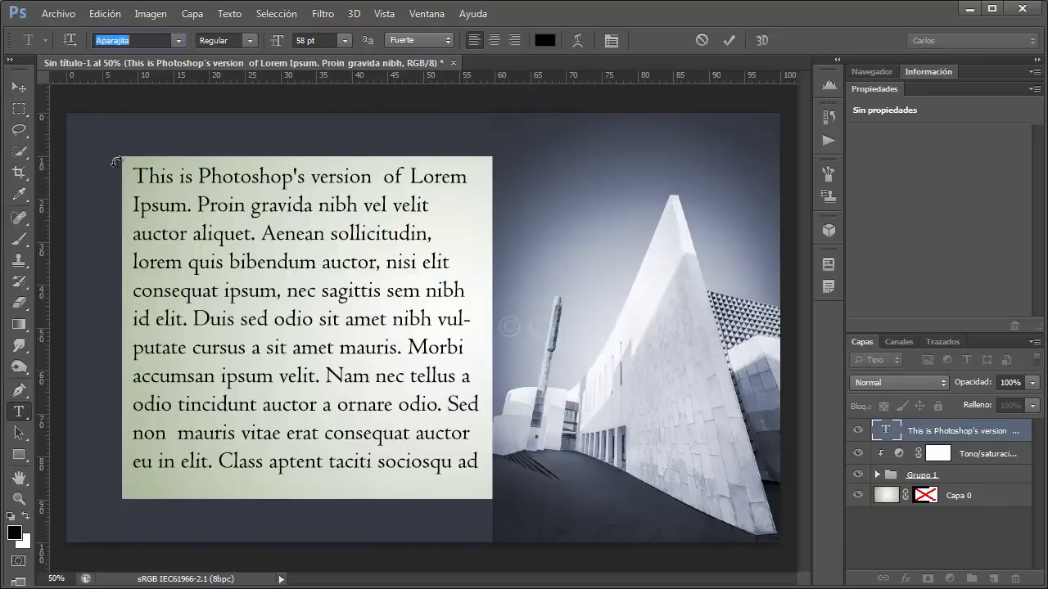
{"action": "type", "text": "i"}
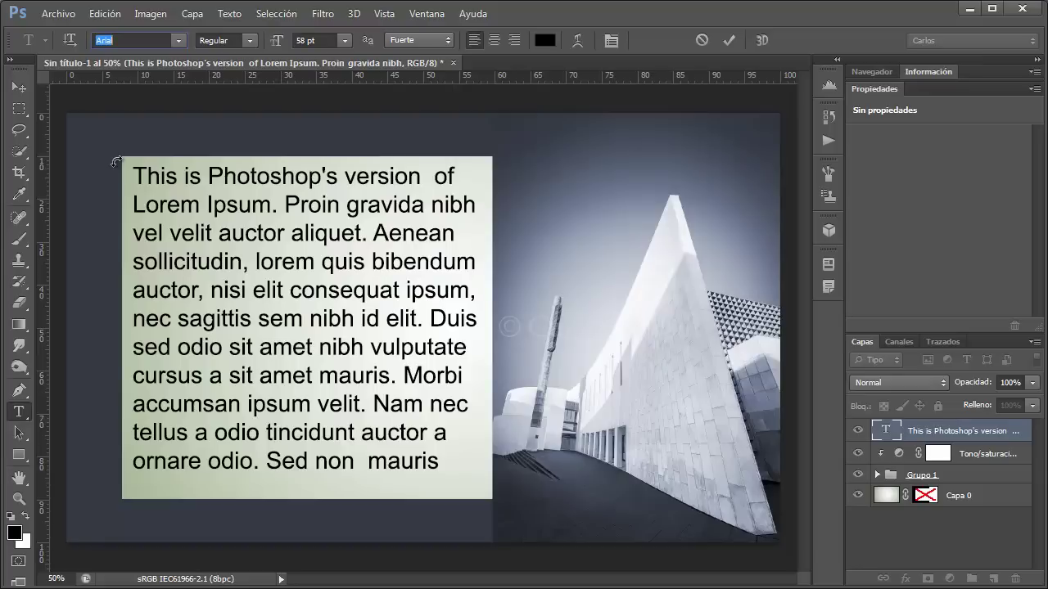
{"action": "type", "text": "Bell MT"}
Step: Preview Bell MT, Berlin Sans FB Demi and Bernard MT Condensed, continuing on to further fonts
{"action": "key", "text": "Down"}
{"action": "key", "text": "Down"}
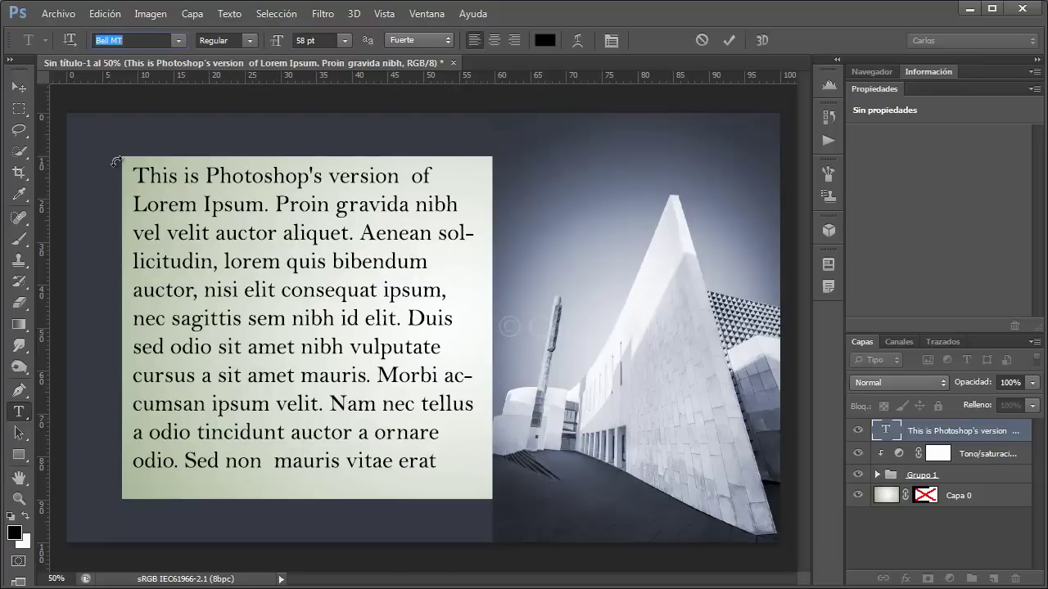
{"action": "key", "text": "Down"}
{"action": "key", "text": "Down"}
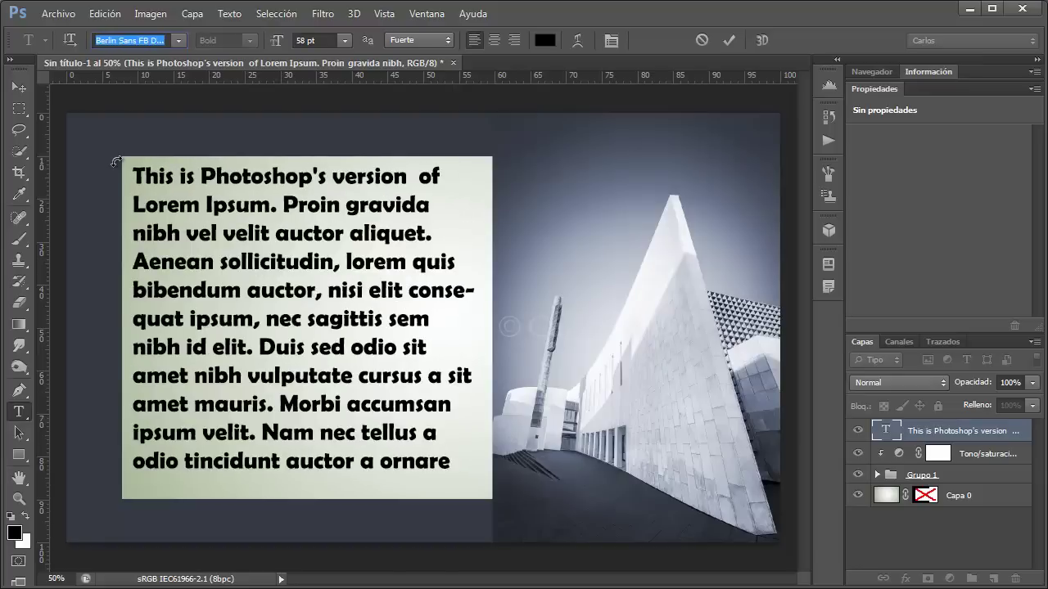
{"action": "key", "text": "Down"}
{"action": "key", "text": "Return"}
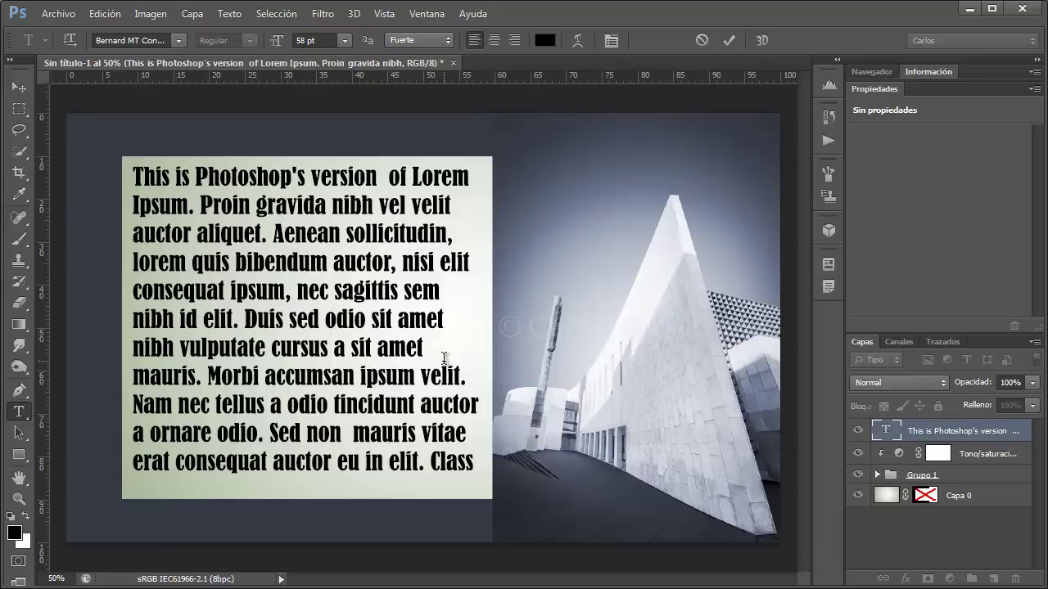
{"action": "key", "text": "Up"}
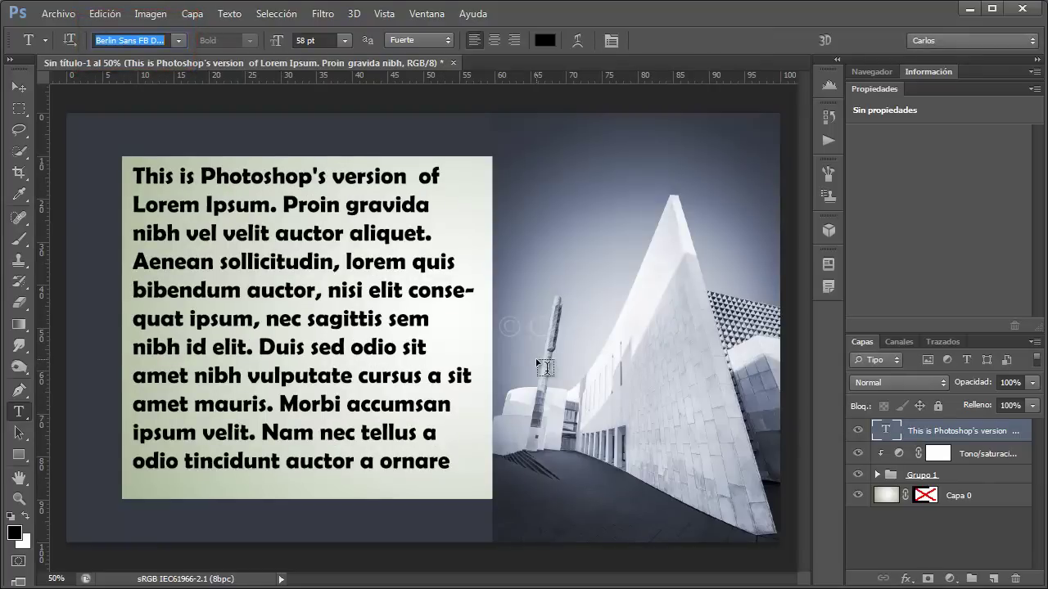
{"action": "key", "text": "Down"}
{"action": "key", "text": "Down"}
{"action": "key", "text": "Down"}
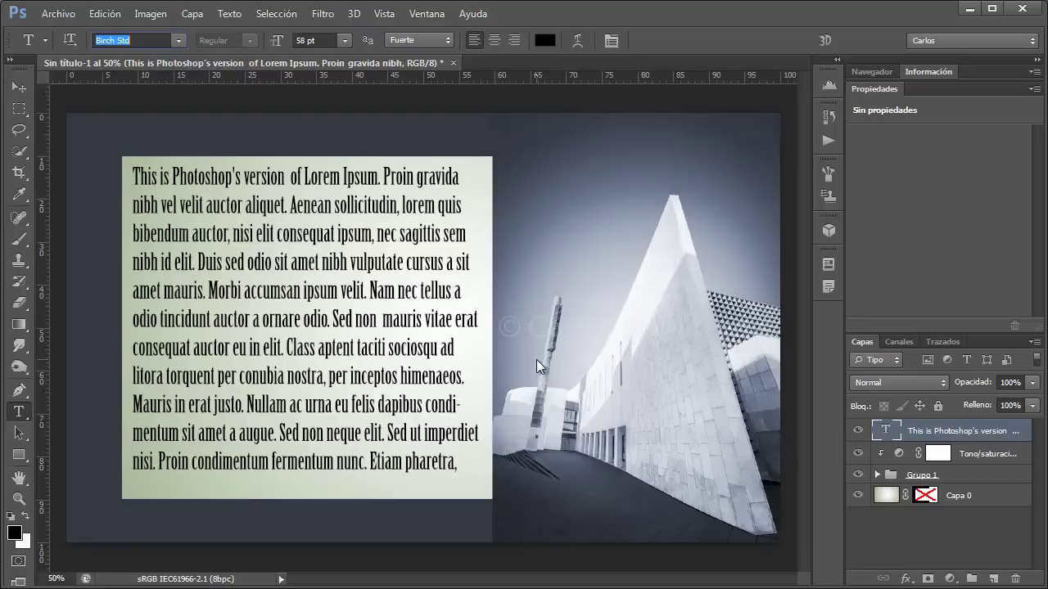
{"action": "key", "text": "Down"}
{"action": "key", "text": "Down"}
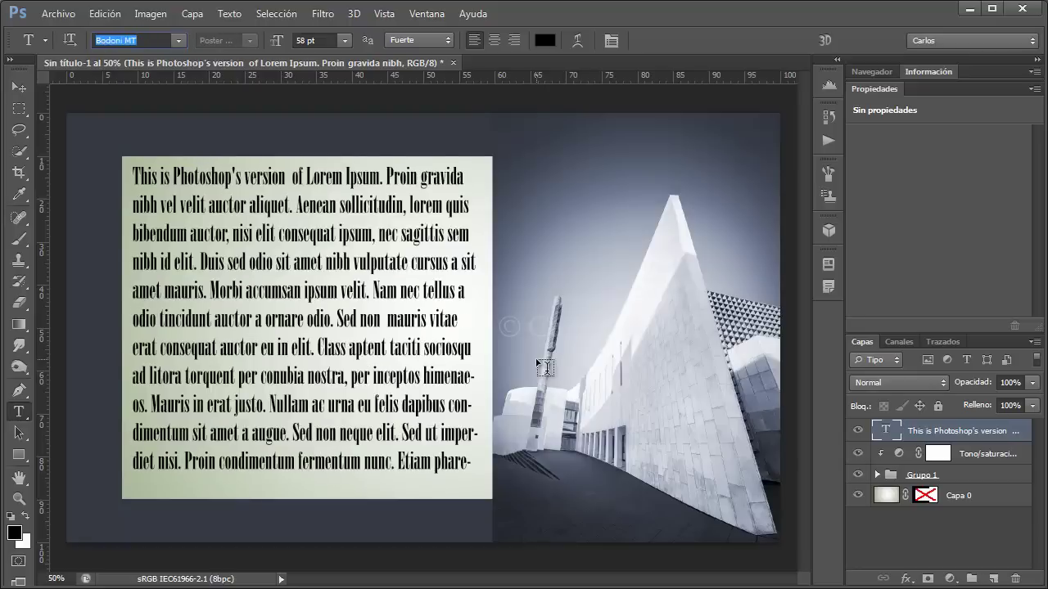